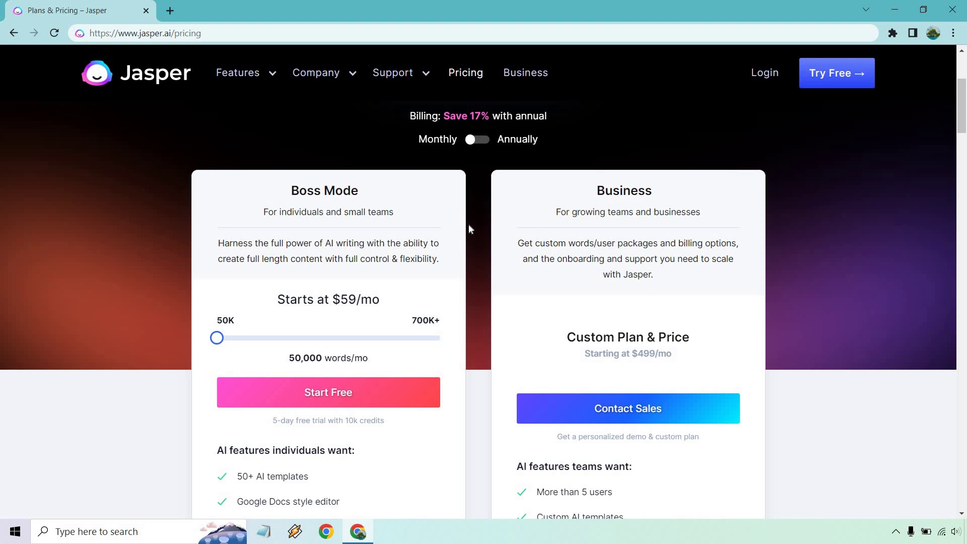
{"action": "scroll", "coordinate": [469, 225], "scroll_direction": "down", "scroll_amount": 3}
{"action": "scroll", "coordinate": [468, 226], "scroll_direction": "down", "scroll_amount": 2}
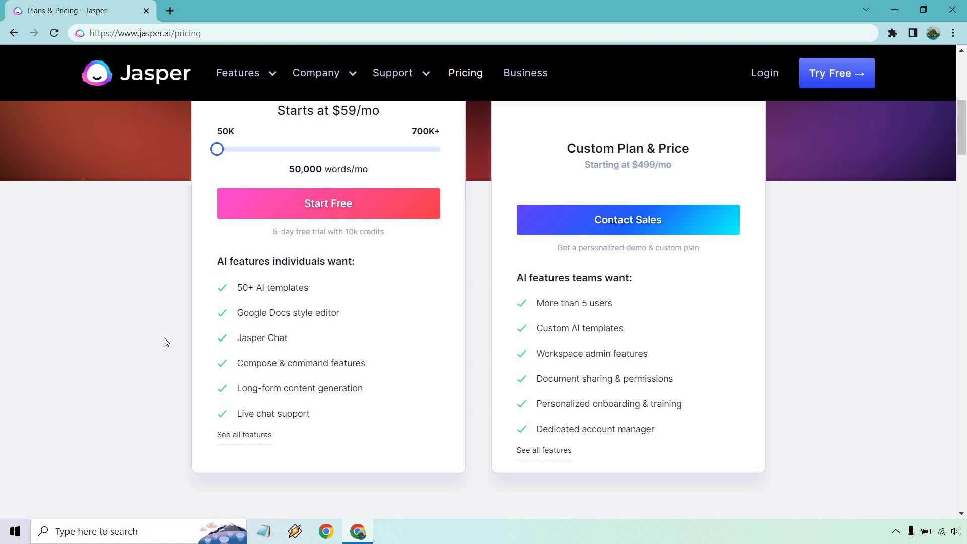
{"action": "scroll", "coordinate": [166, 342], "scroll_direction": "down", "scroll_amount": 1}
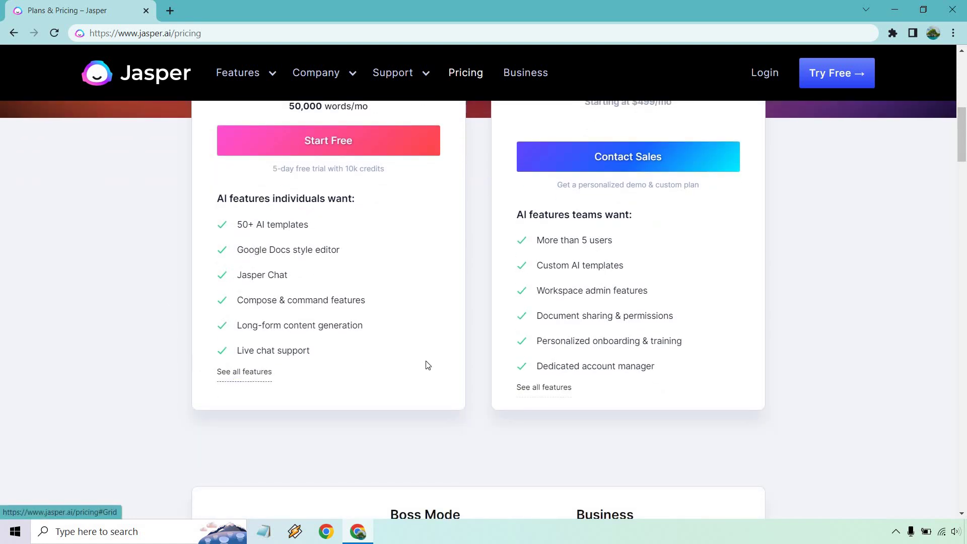
{"action": "scroll", "coordinate": [425, 366], "scroll_direction": "down", "scroll_amount": 3}
{"action": "scroll", "coordinate": [425, 365], "scroll_direction": "down", "scroll_amount": 4}
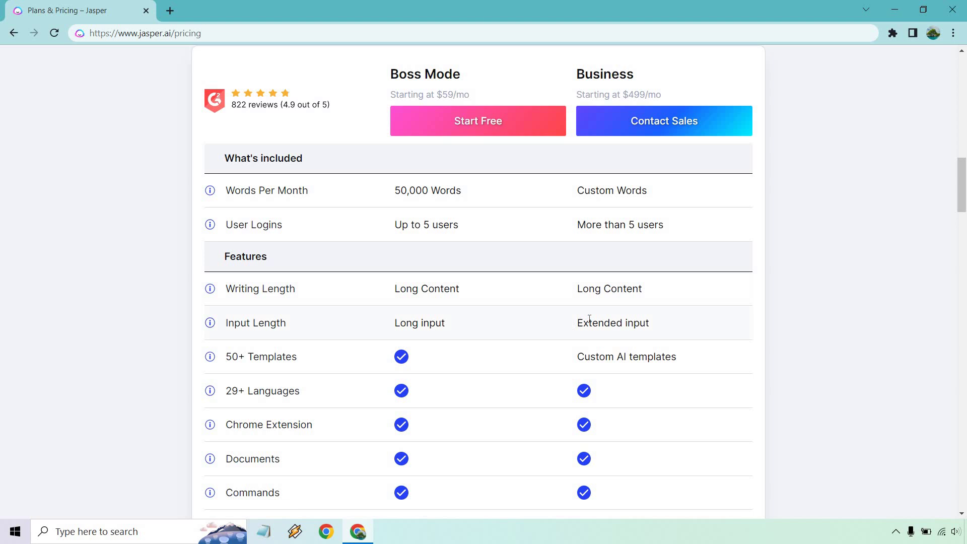
{"action": "scroll", "coordinate": [548, 302], "scroll_direction": "down", "scroll_amount": 2}
{"action": "scroll", "coordinate": [546, 295], "scroll_direction": "down", "scroll_amount": 1}
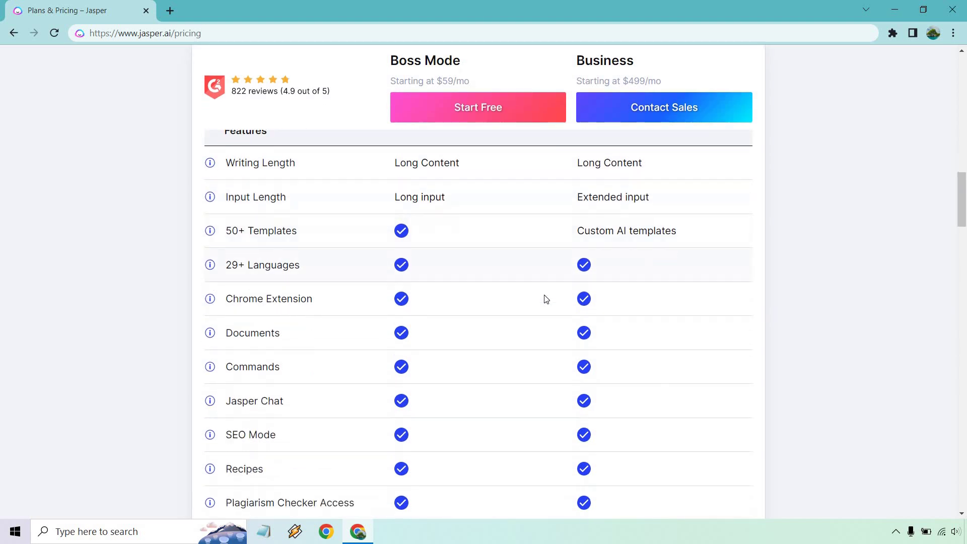
{"action": "scroll", "coordinate": [545, 291], "scroll_direction": "down", "scroll_amount": 2}
{"action": "scroll", "coordinate": [541, 281], "scroll_direction": "down", "scroll_amount": 1}
{"action": "scroll", "coordinate": [537, 264], "scroll_direction": "down", "scroll_amount": 2}
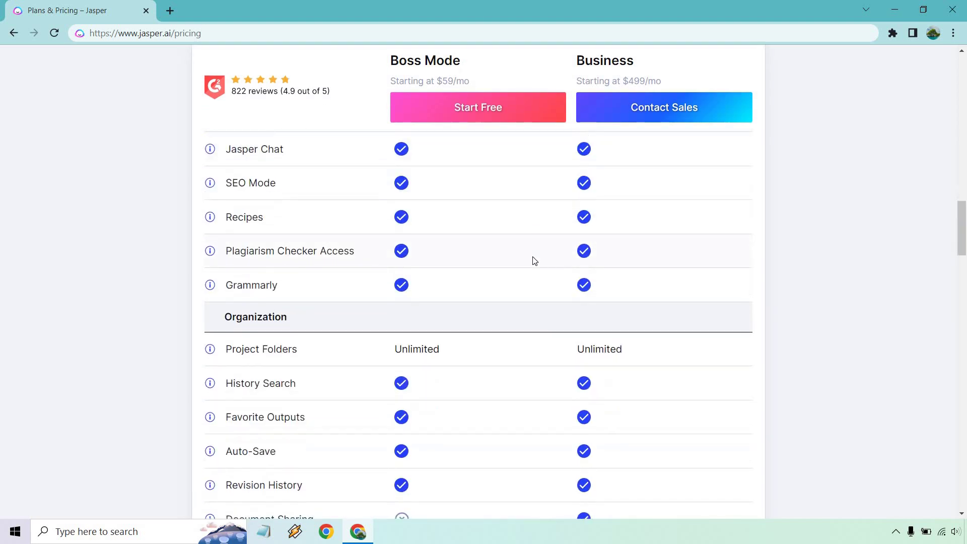
{"action": "scroll", "coordinate": [534, 261], "scroll_direction": "down", "scroll_amount": 2}
{"action": "scroll", "coordinate": [533, 261], "scroll_direction": "down", "scroll_amount": 2}
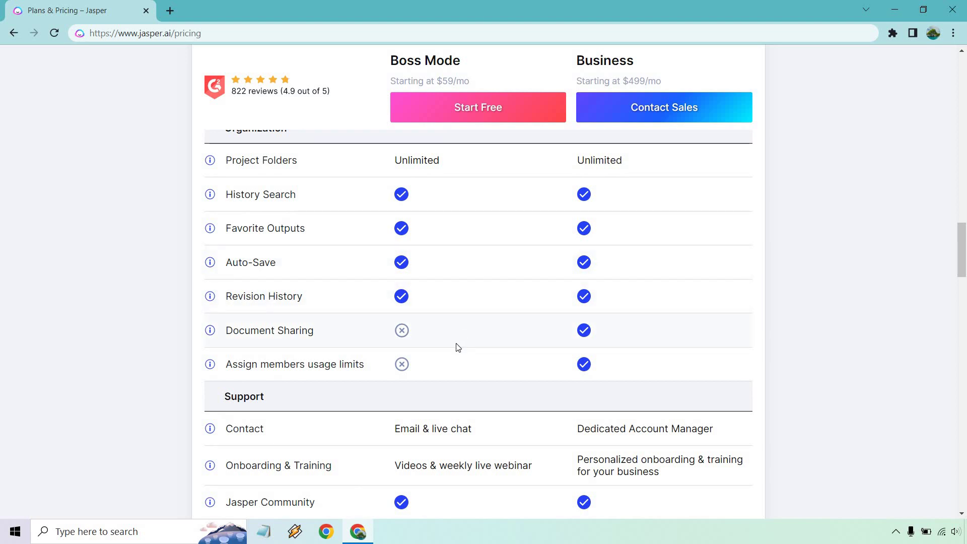
{"action": "scroll", "coordinate": [475, 286], "scroll_direction": "down", "scroll_amount": 2}
{"action": "scroll", "coordinate": [473, 280], "scroll_direction": "down", "scroll_amount": 1}
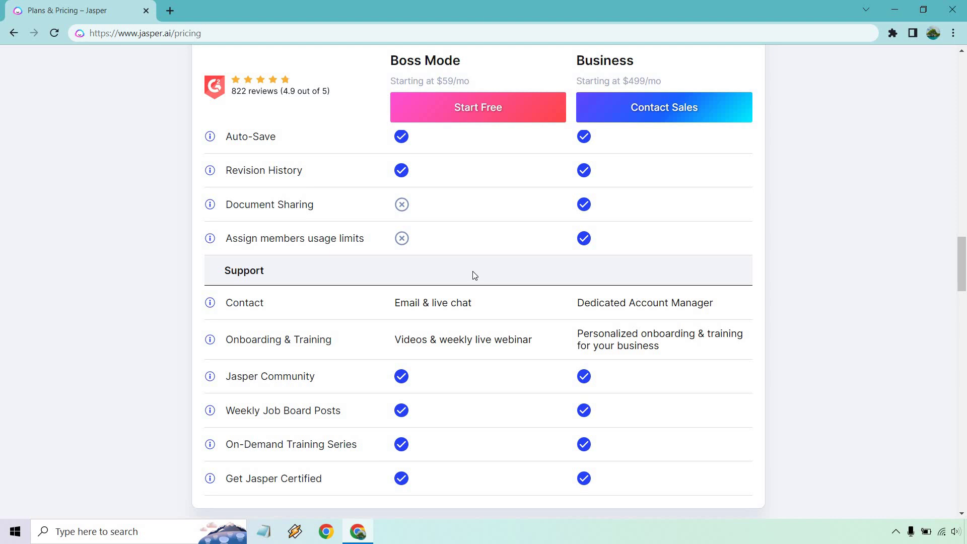
{"action": "scroll", "coordinate": [475, 274], "scroll_direction": "down", "scroll_amount": 1}
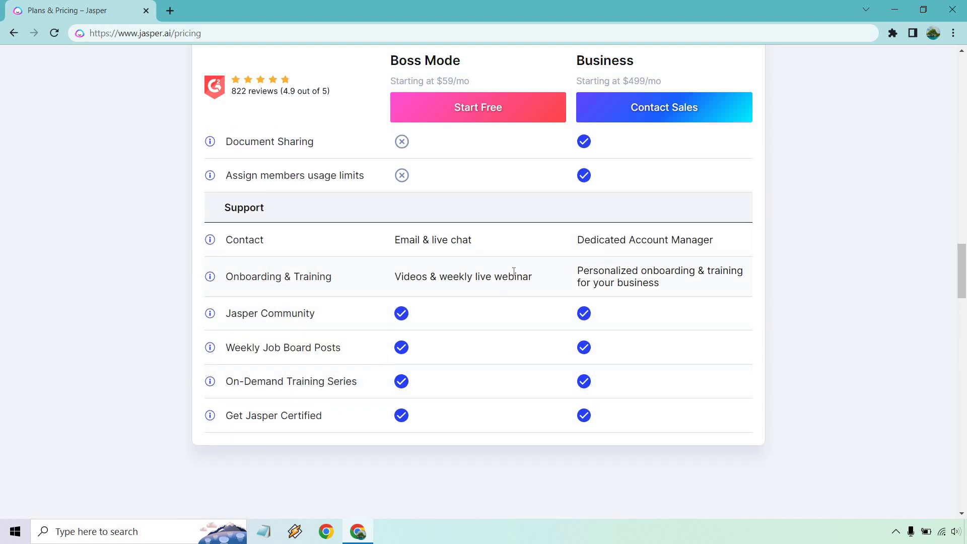
{"action": "scroll", "coordinate": [865, 308], "scroll_direction": "up", "scroll_amount": 3}
{"action": "scroll", "coordinate": [865, 308], "scroll_direction": "up", "scroll_amount": 4}
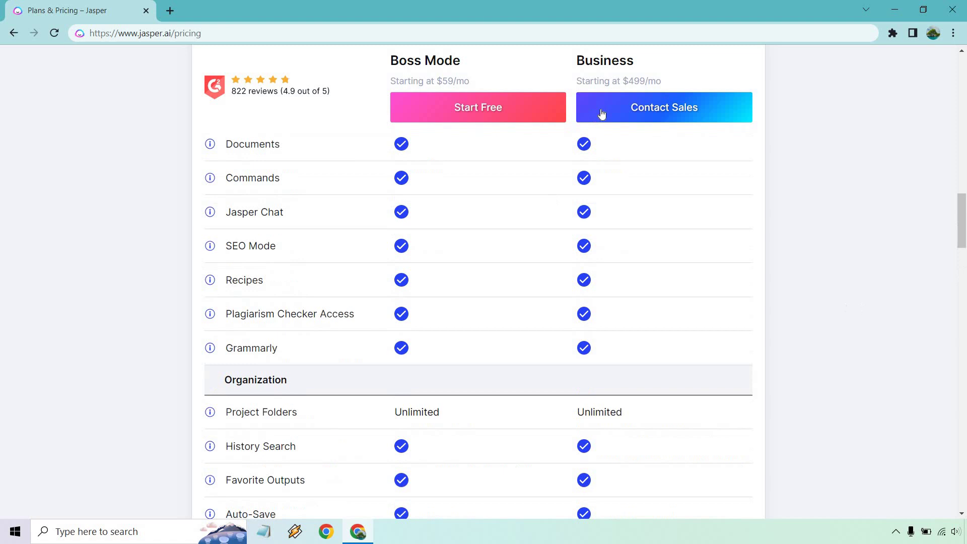
{"action": "scroll", "coordinate": [857, 270], "scroll_direction": "up", "scroll_amount": 3}
{"action": "scroll", "coordinate": [858, 270], "scroll_direction": "up", "scroll_amount": 4}
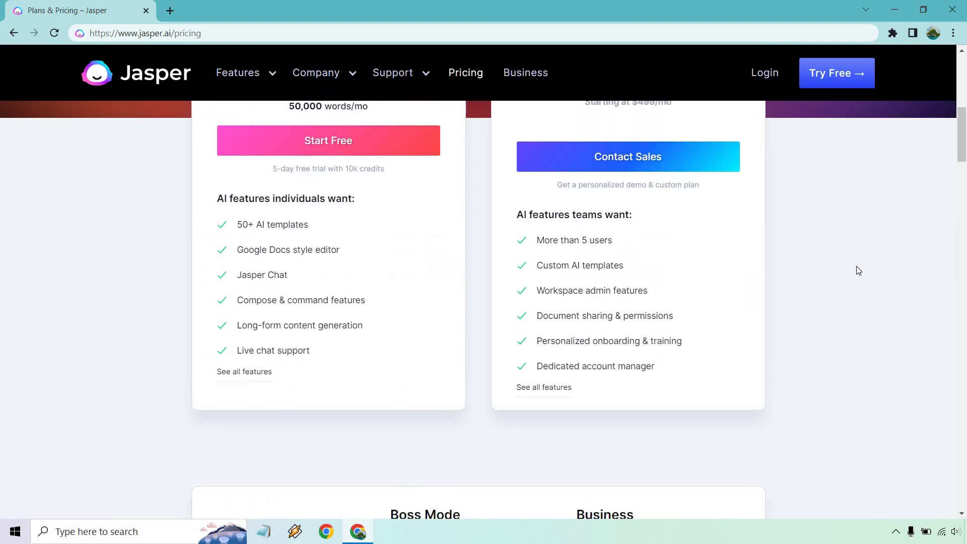
{"action": "scroll", "coordinate": [858, 270], "scroll_direction": "up", "scroll_amount": 2}
{"action": "scroll", "coordinate": [857, 270], "scroll_direction": "up", "scroll_amount": 2}
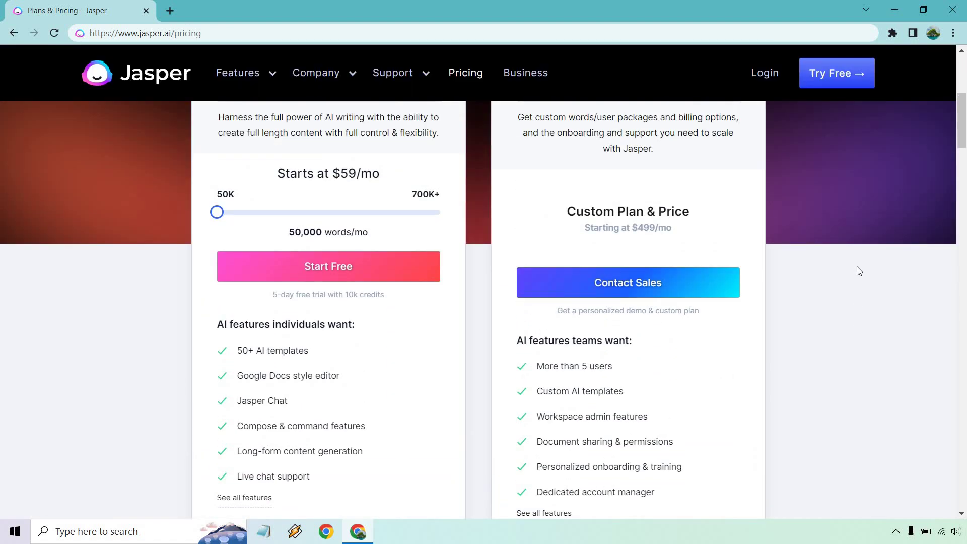
{"action": "scroll", "coordinate": [858, 270], "scroll_direction": "up", "scroll_amount": 1}
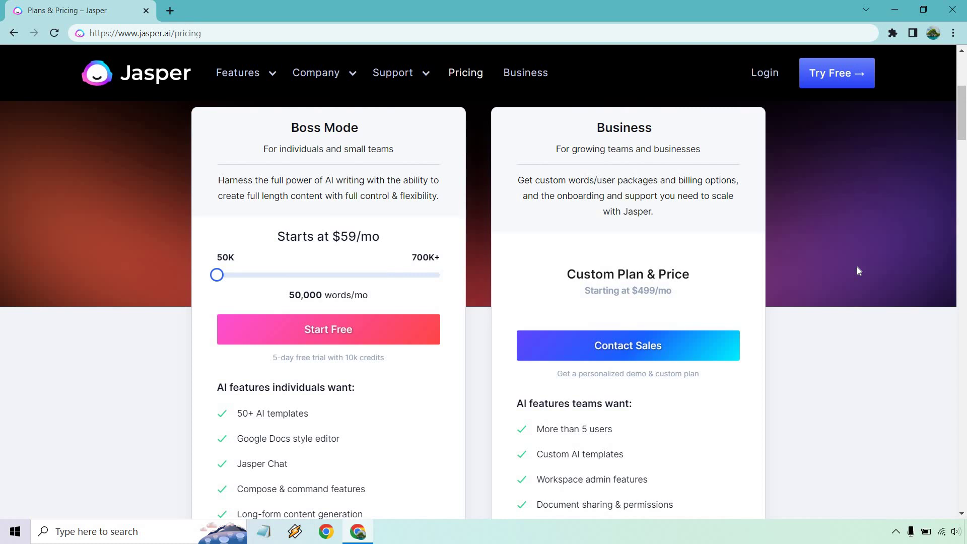
{"action": "scroll", "coordinate": [857, 267], "scroll_direction": "up", "scroll_amount": 1}
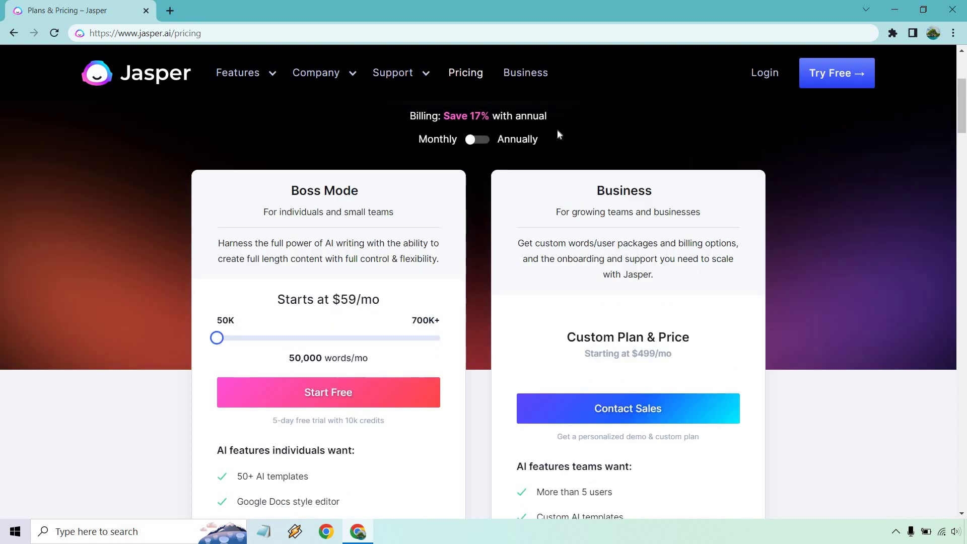
Step: Toggle billing to Annually to see Boss Mode at $49/mo, then back to Monthly ($59/mo)
{"action": "left_click", "coordinate": [483, 142]}
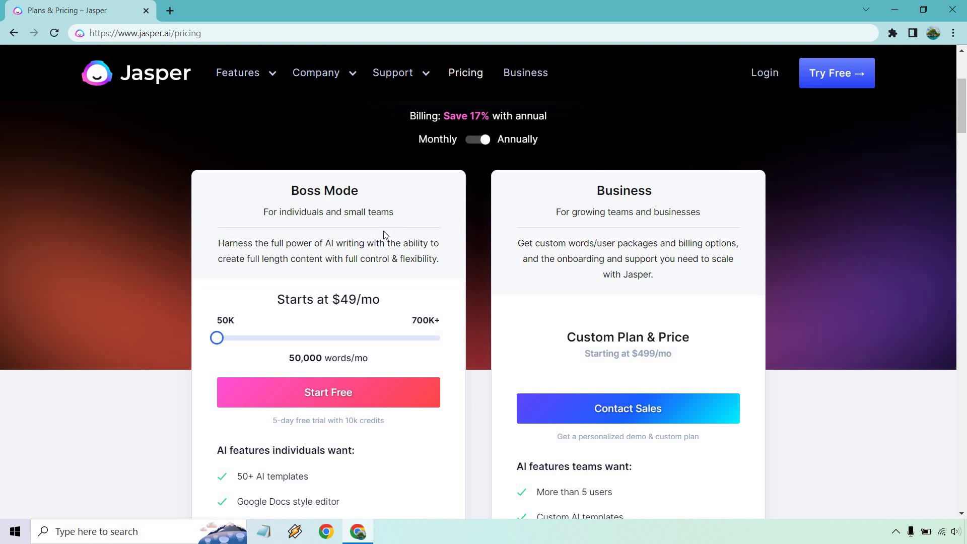
{"action": "left_click", "coordinate": [476, 141]}
Step: Drag the Boss Mode words slider from 50K to 100,000 words/mo, showing $99/mo
{"action": "left_click_drag", "start_coordinate": [220, 338], "coordinate": [285, 342]}
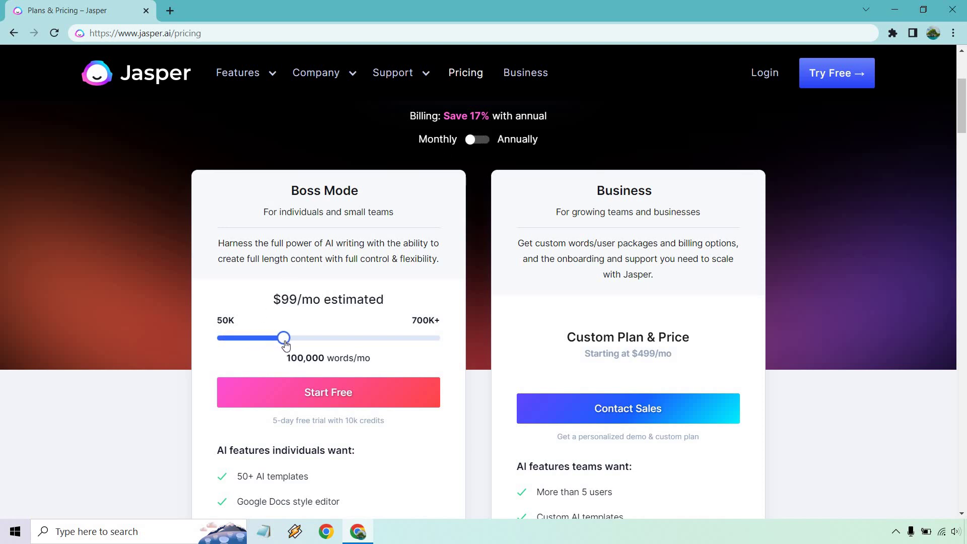